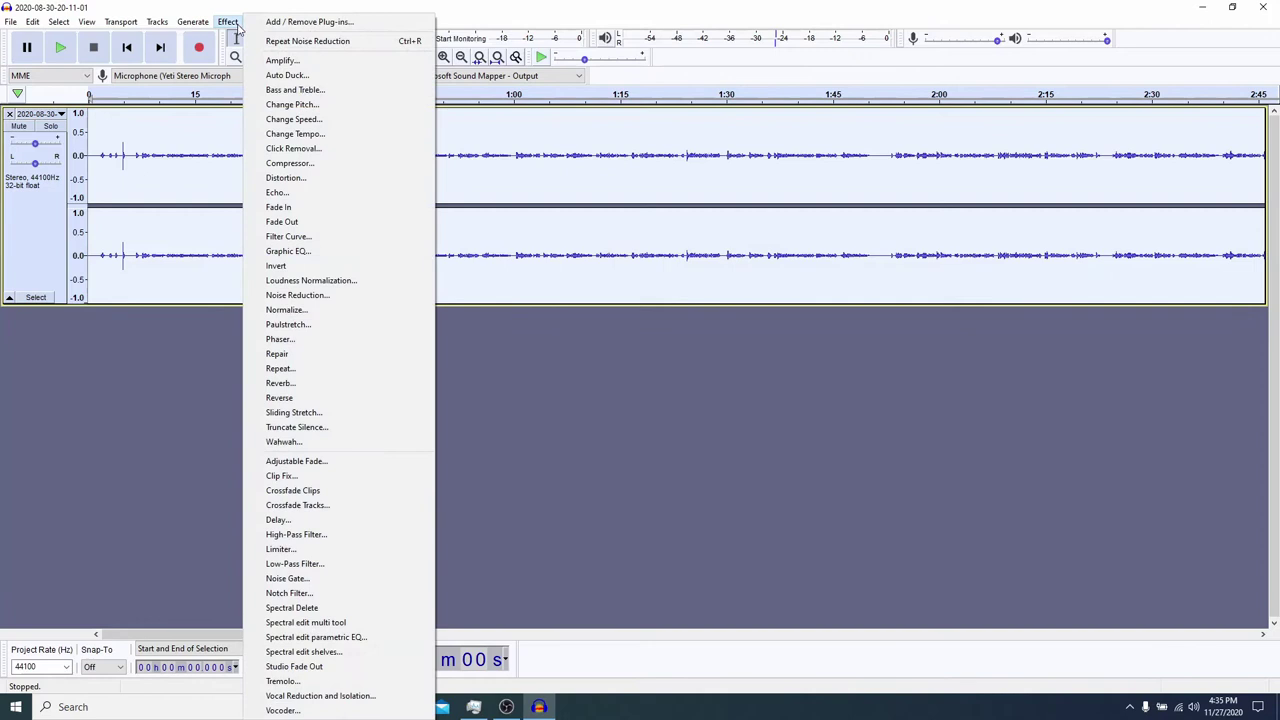
Apply Noise Reduction to the whole track with 12 dB reduction, sensitivity 6.00 and 3 frequency smoothing bands
click(313, 300)
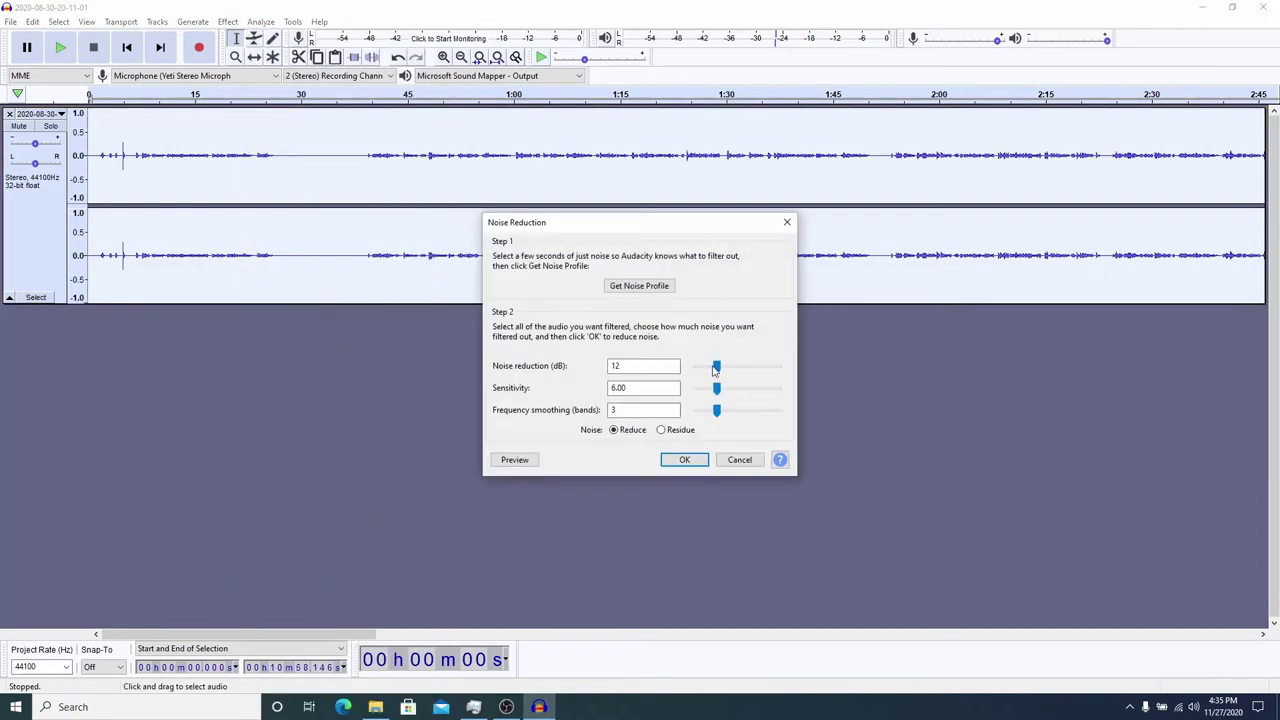
click(690, 462)
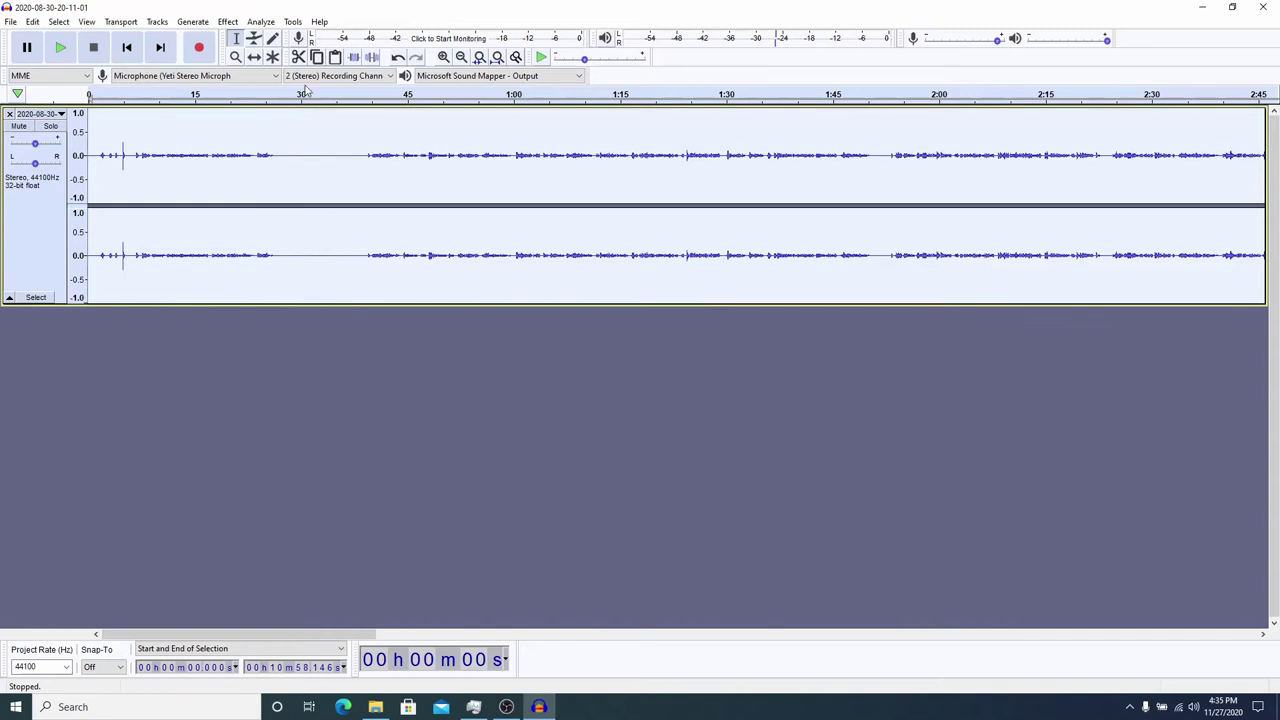
Compress the first 5.7 seconds with a -12 dB threshold, -40 dB noise floor, 2:1 ratio, 0.20 s attack and 1.0 s release
click(229, 22)
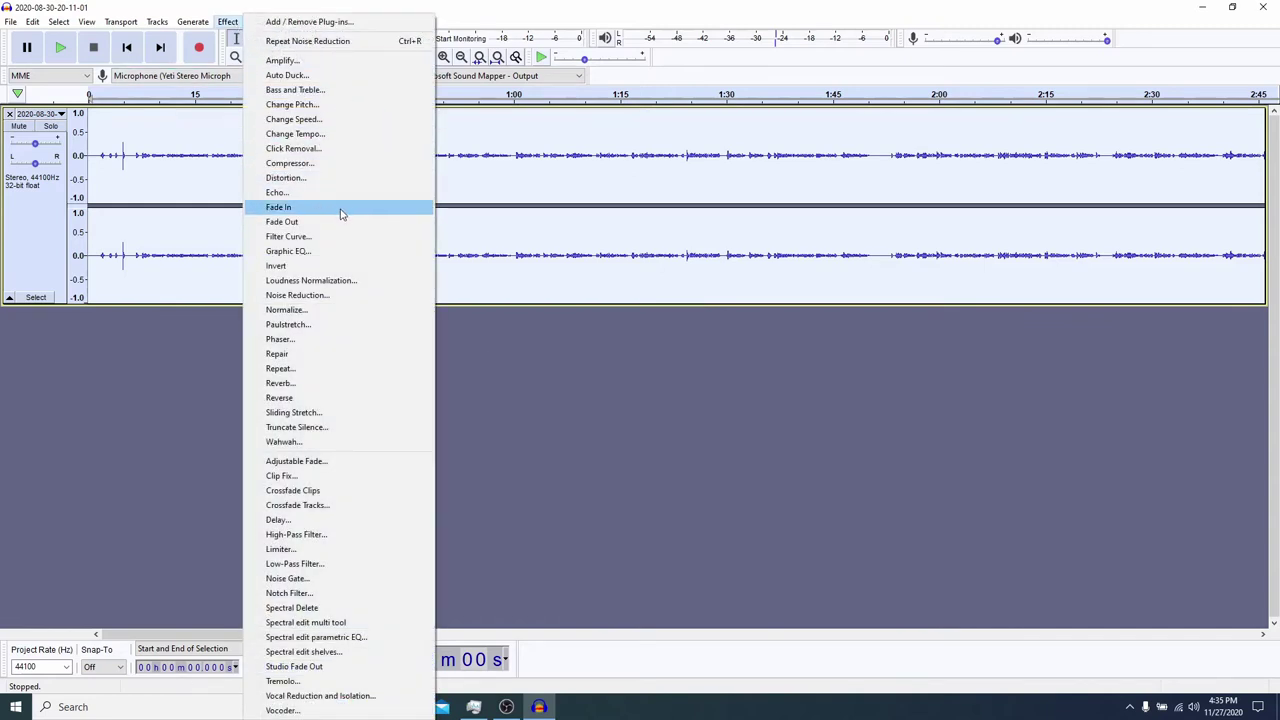
click(131, 151)
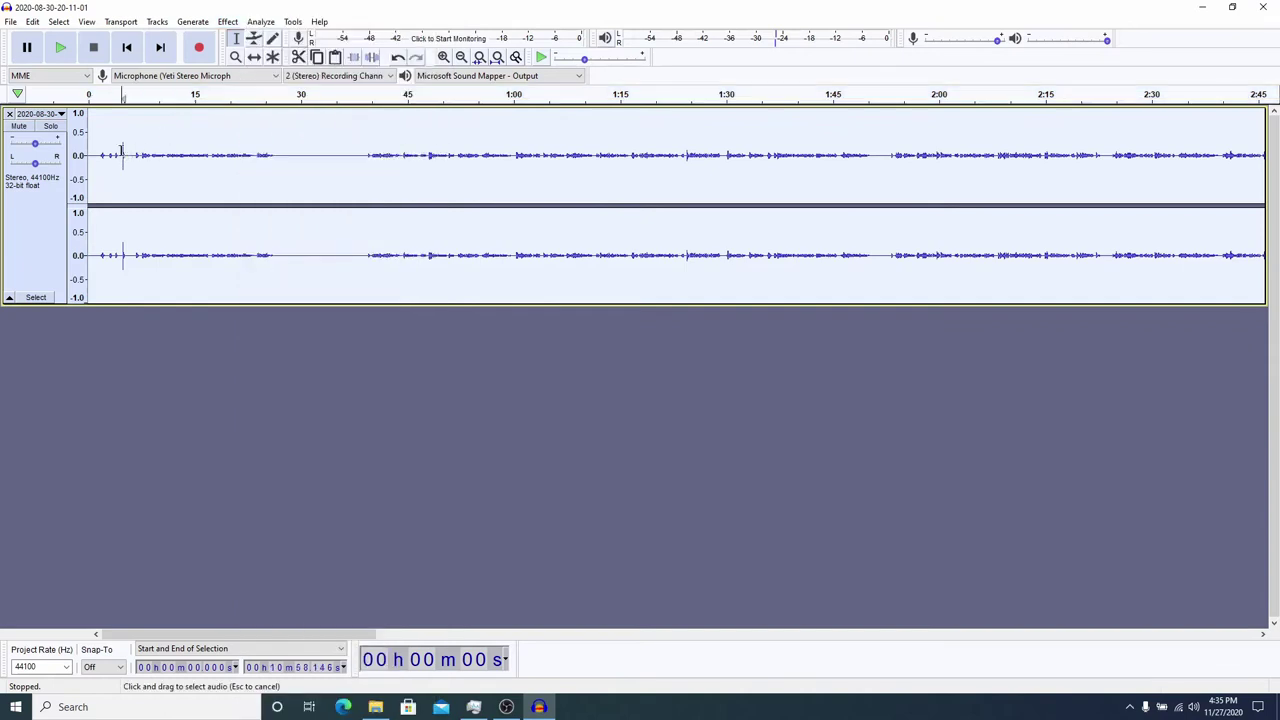
click(128, 152)
drag(128, 152, 85, 152)
click(228, 22)
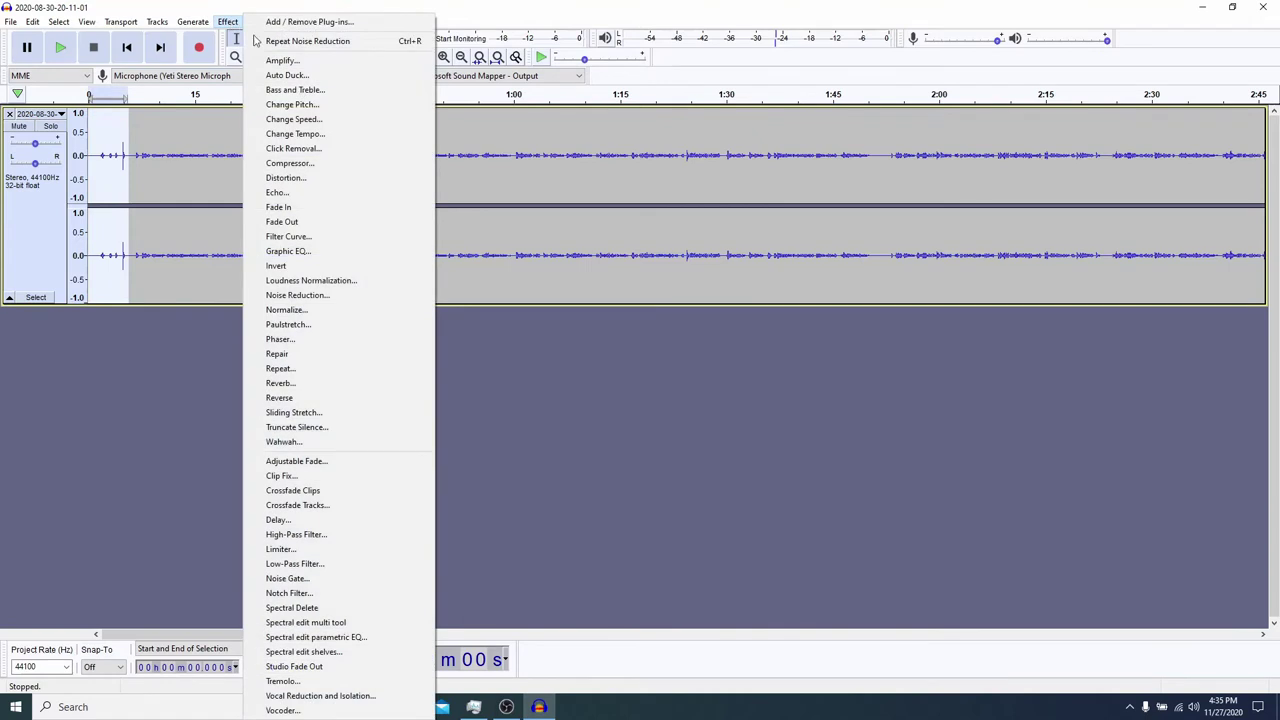
click(303, 165)
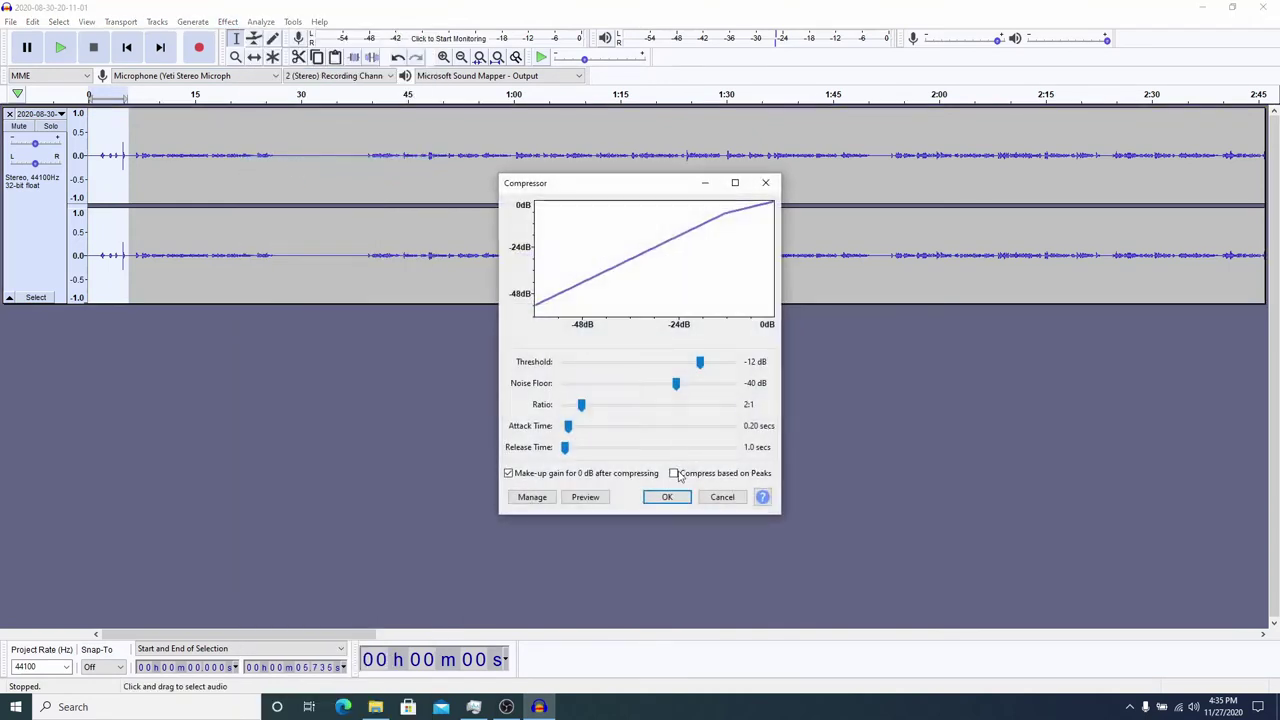
click(672, 496)
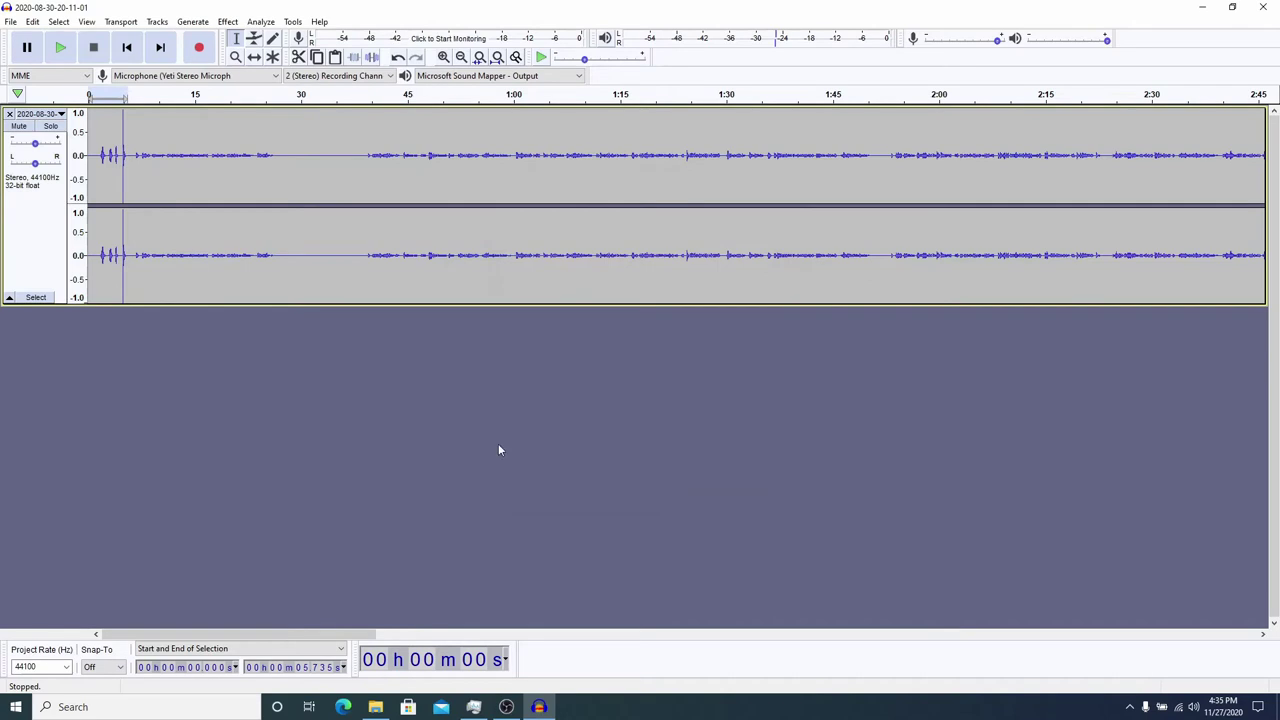
Apply the Compressor with the same settings to the audio from about 6.1 s to the end of the track
click(131, 249)
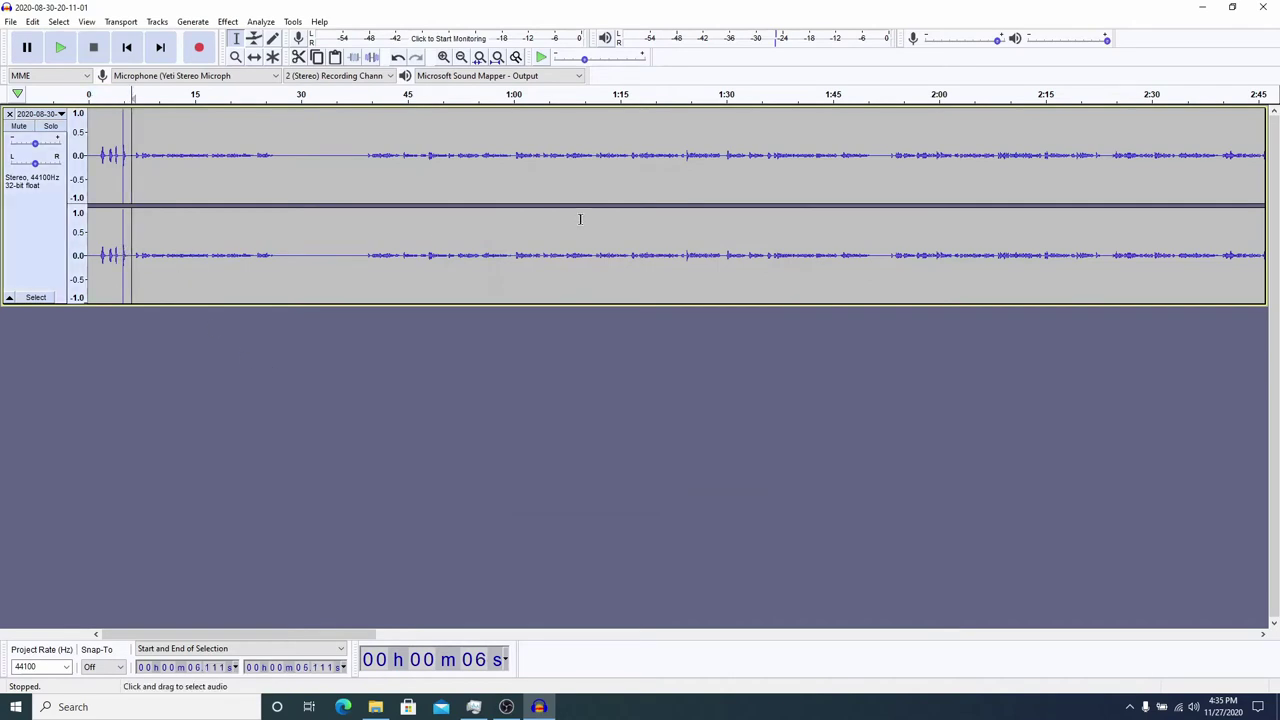
key(shift+End)
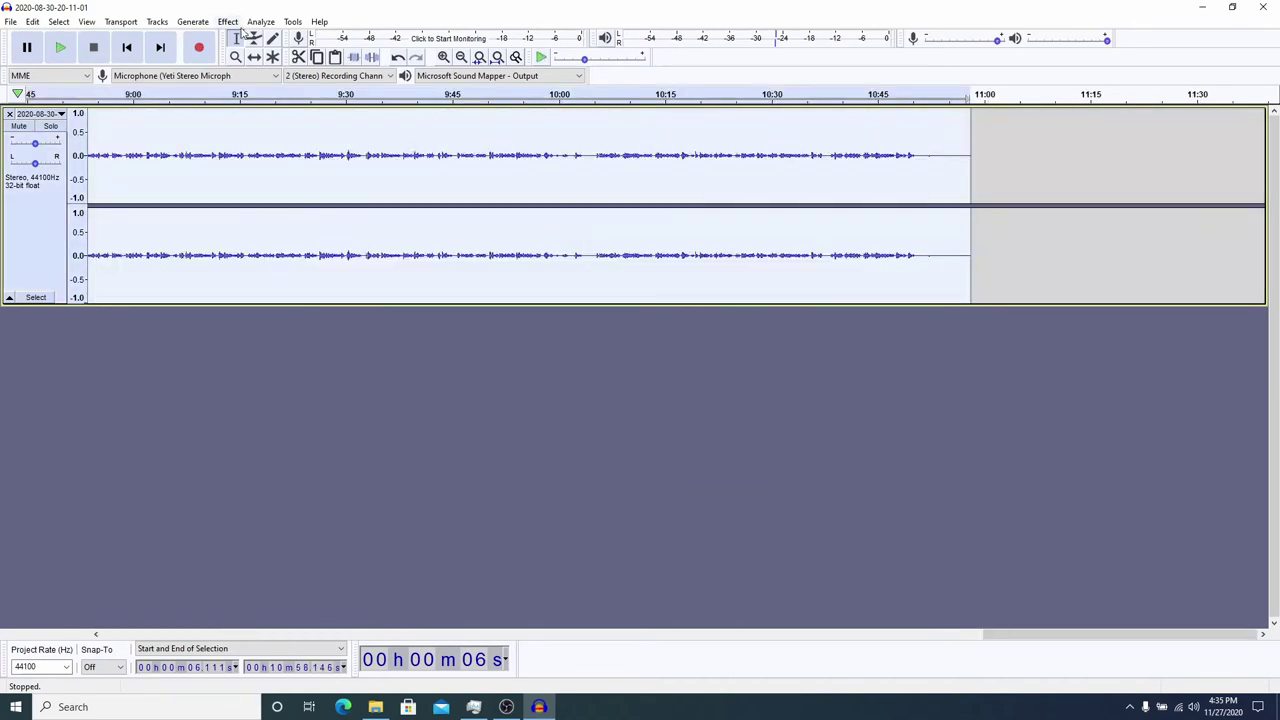
click(232, 22)
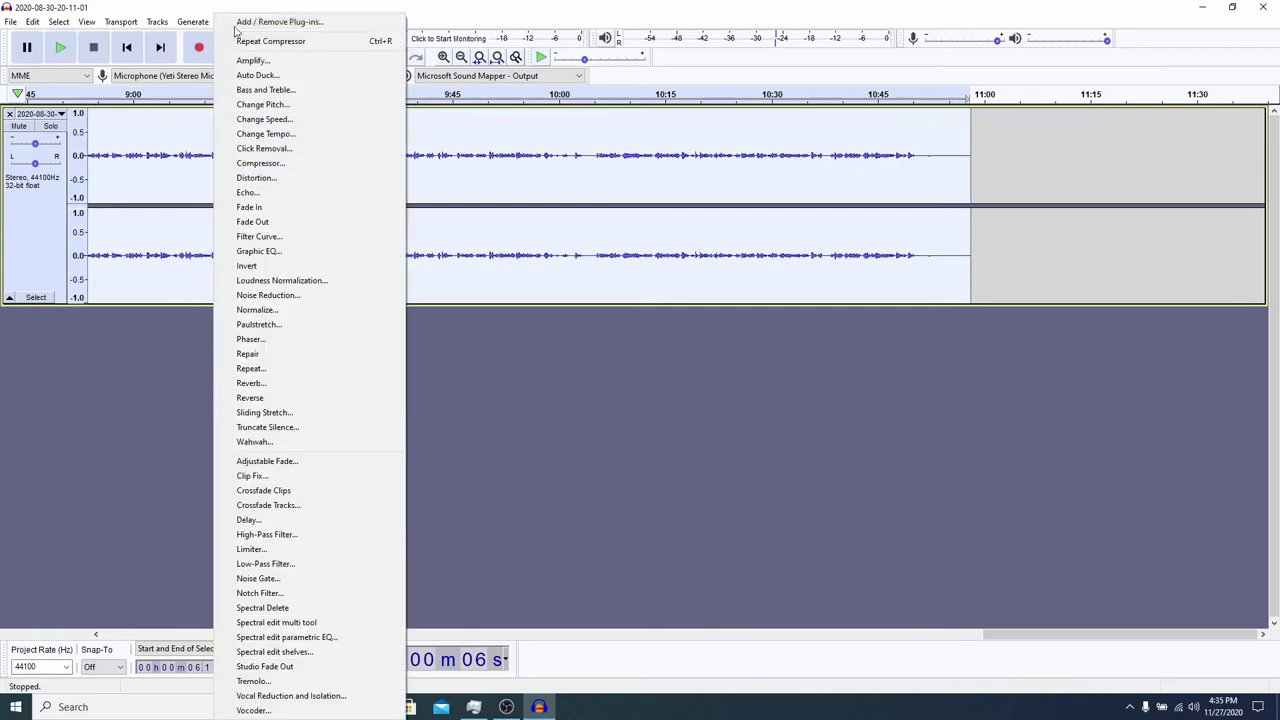
click(311, 166)
click(665, 496)
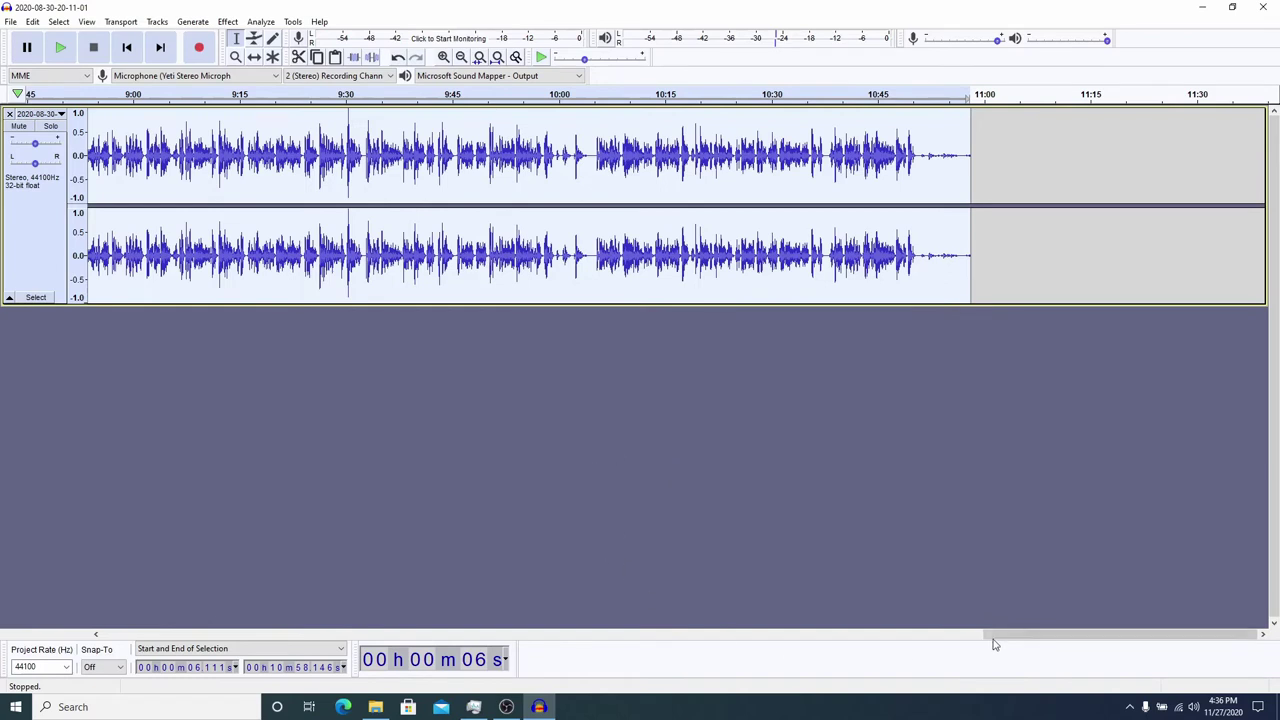
Temporarily undo the main section's compression to listen to the uncompressed audio from about 6.3 s, and restore the compression
drag(993, 634, 110, 634)
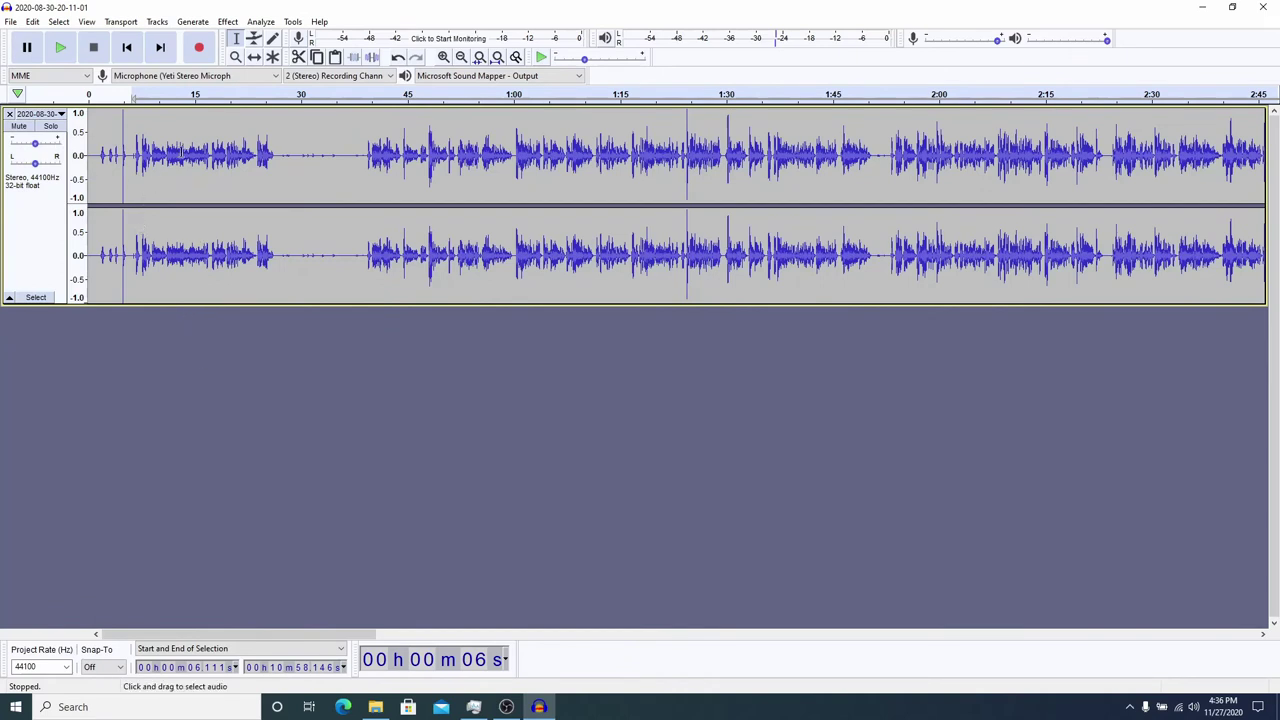
click(370, 253)
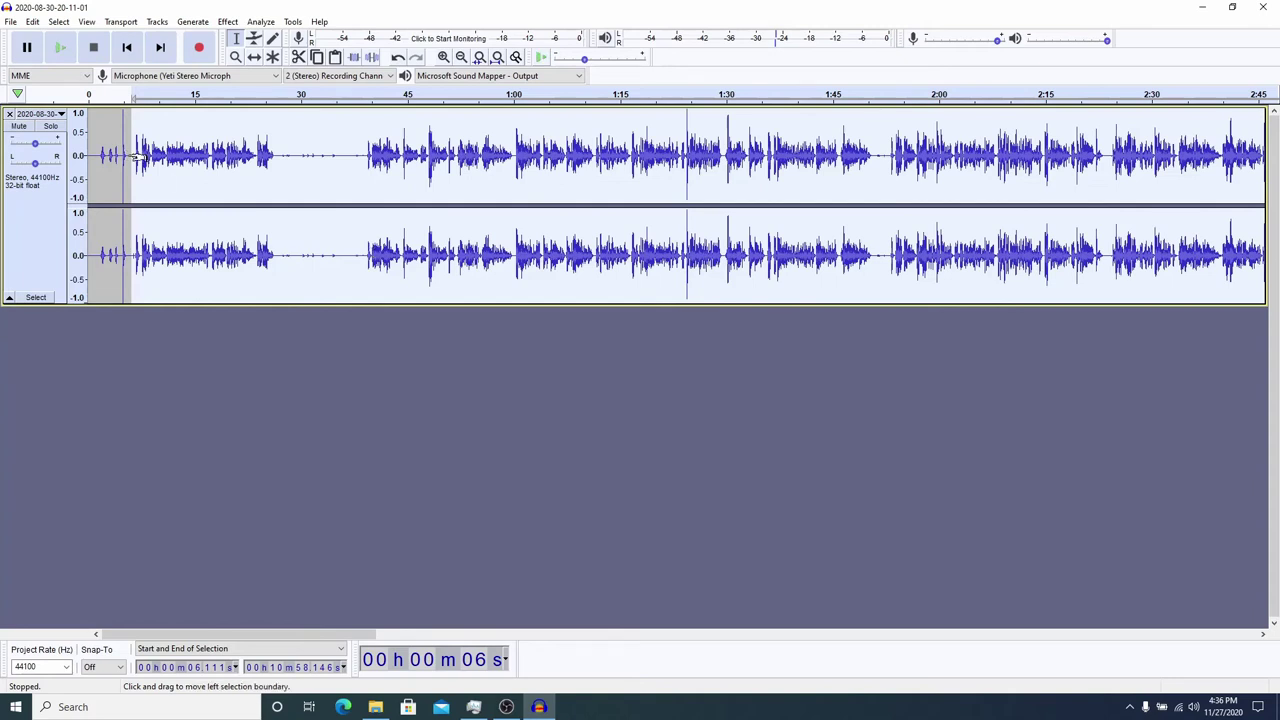
key(ctrl+z)
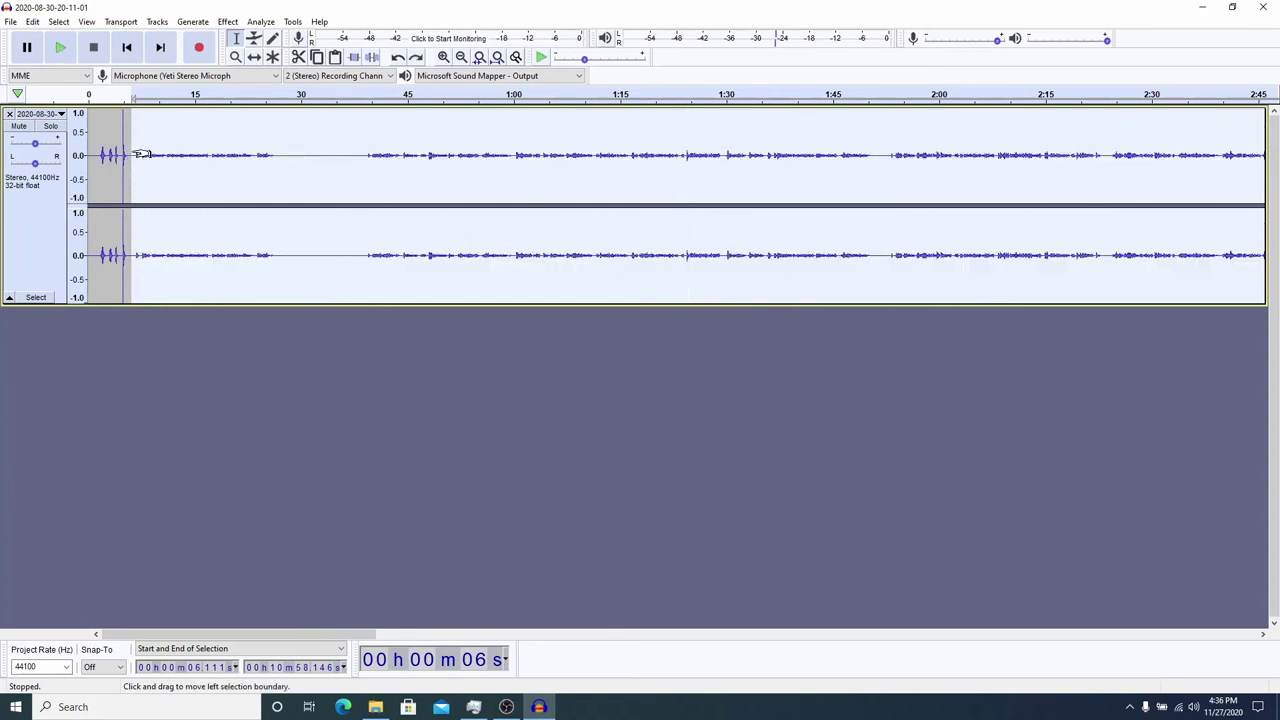
click(133, 140)
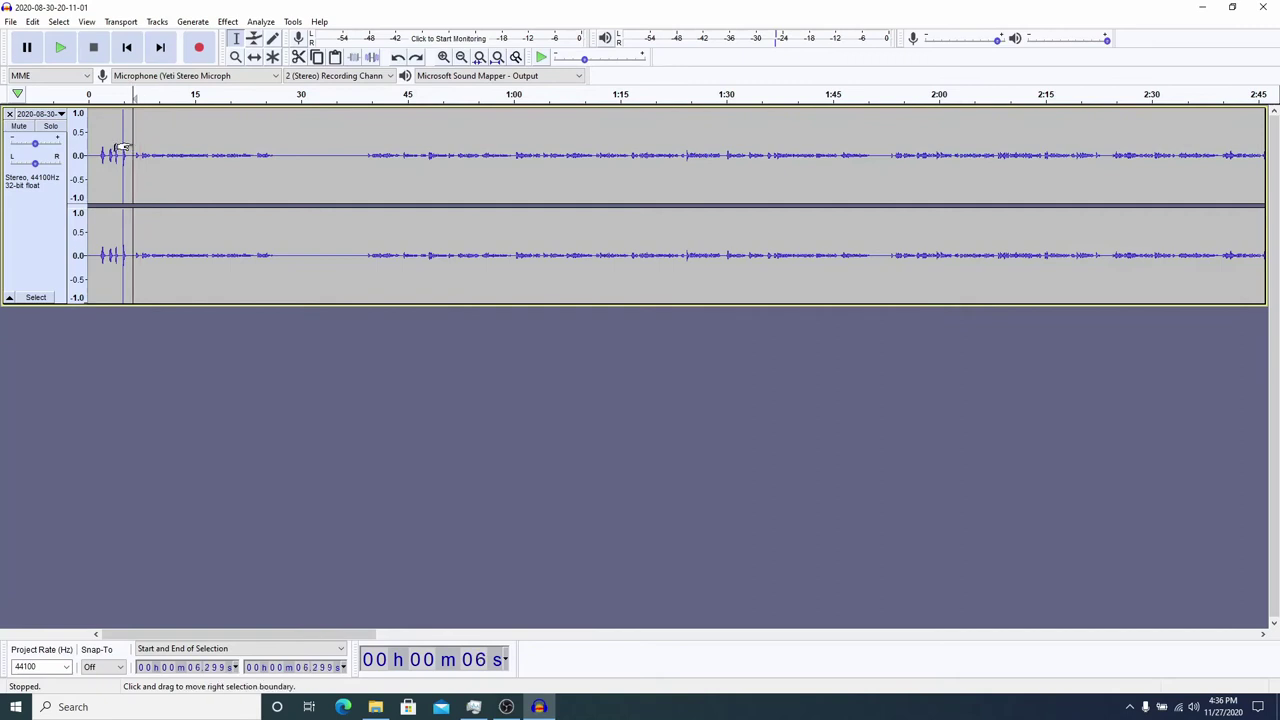
key(space)
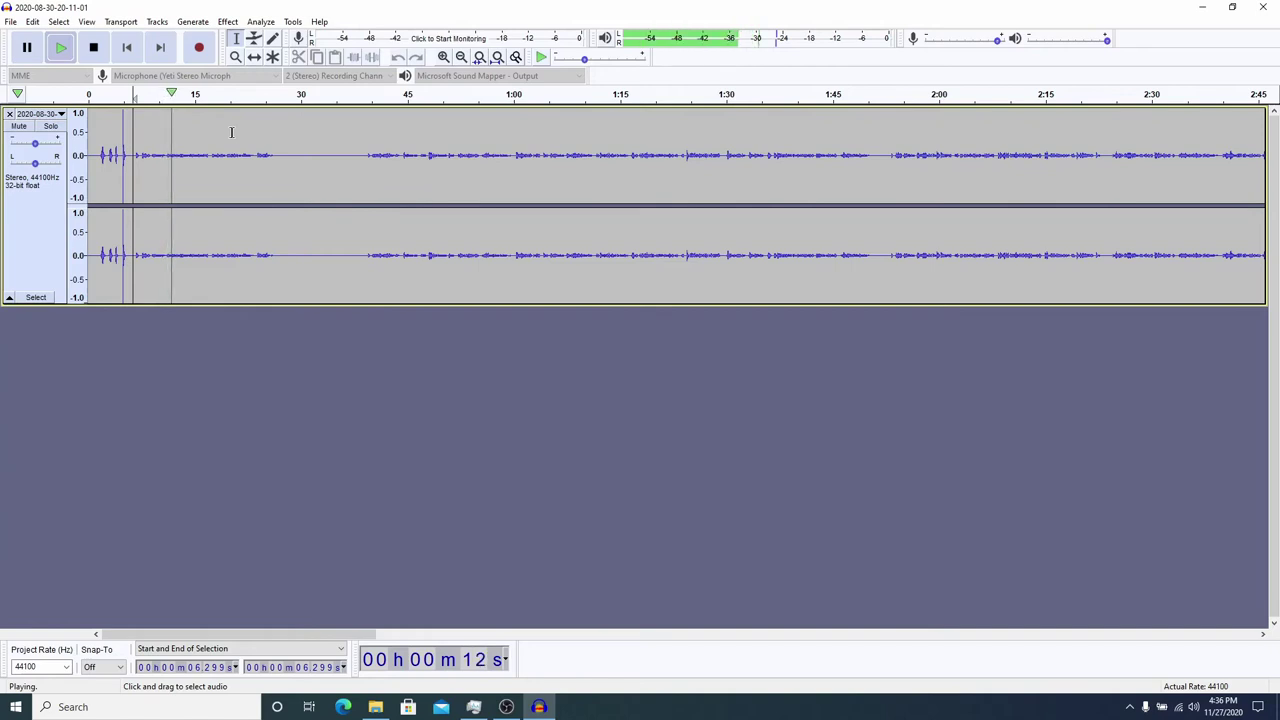
key(space)
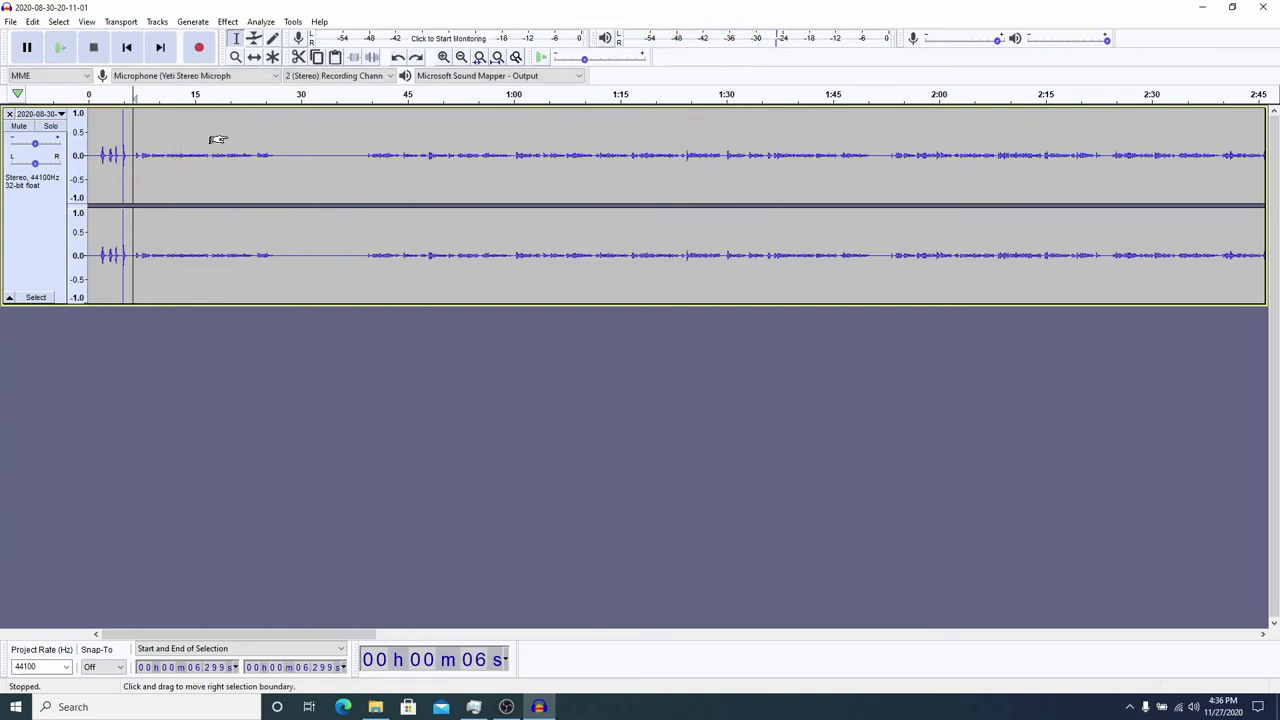
key(ctrl+z)
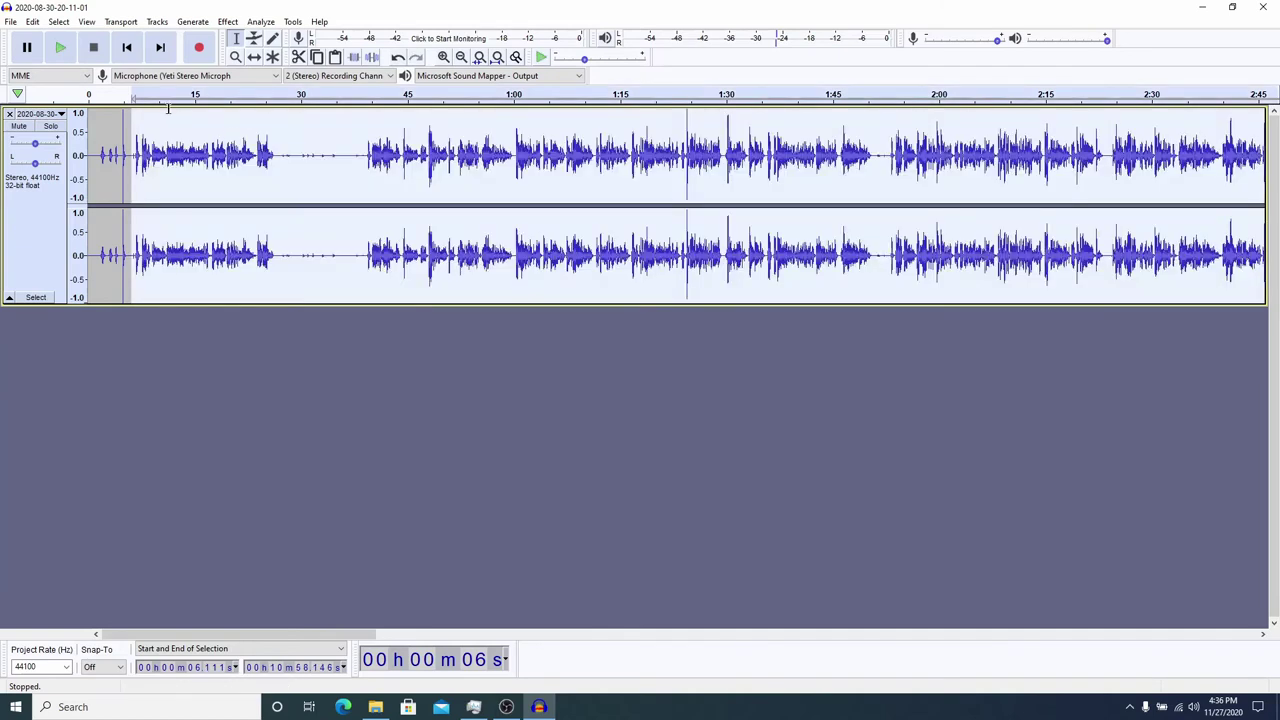
Play the compressed audio from about 5.5 s and stop playback
click(125, 140)
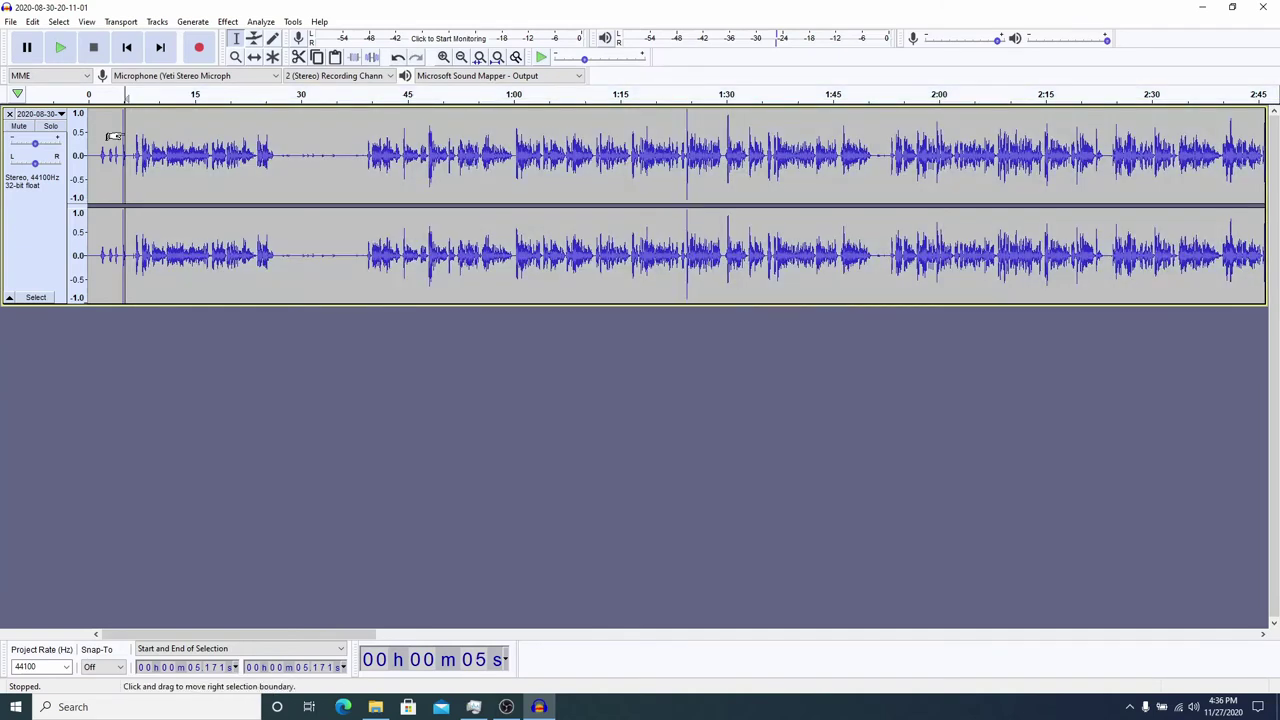
click(127, 132)
key(space)
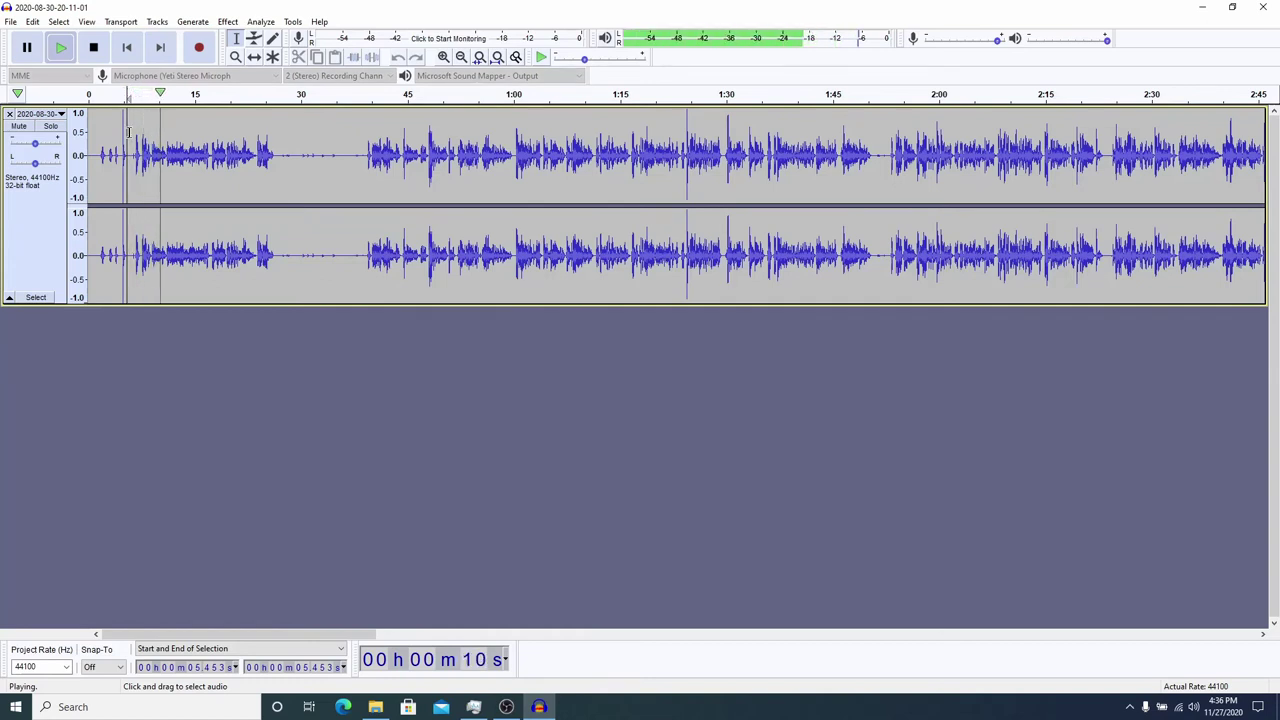
key(space)
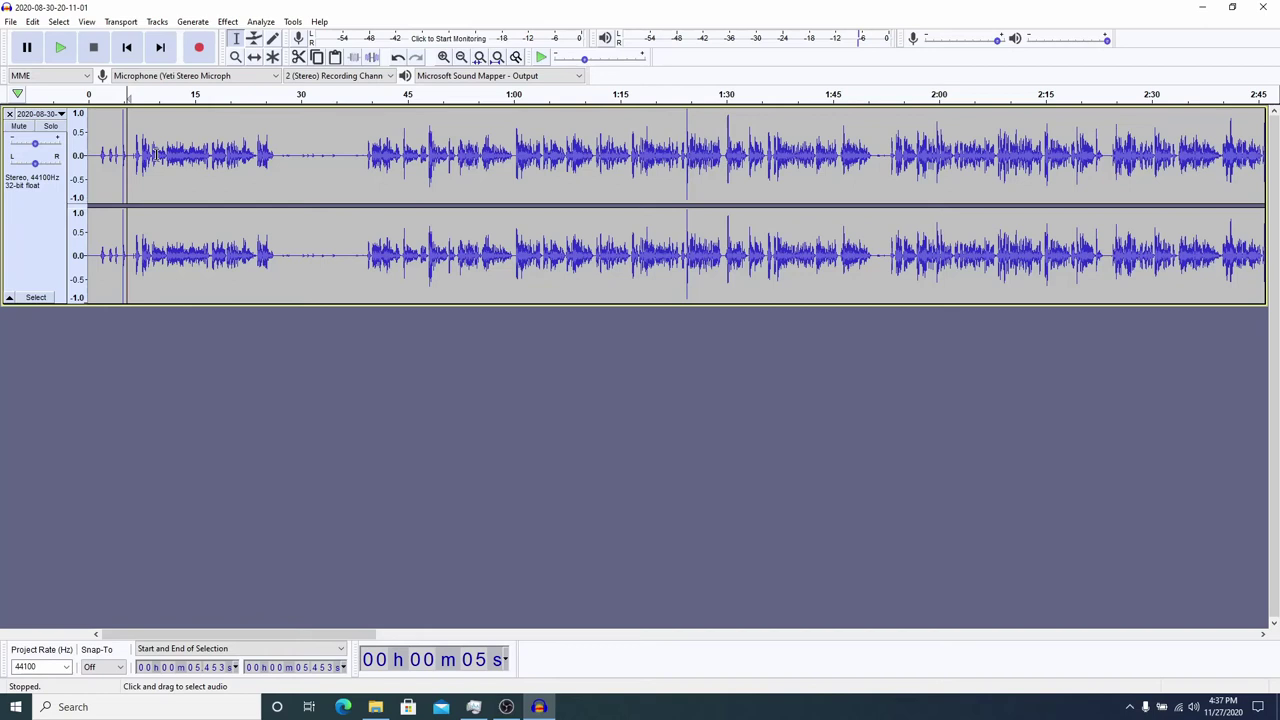
Normalize the audio from about 5.5 s to the track's end to a -1.0 dB peak, removing DC offset
key(shift)
key(shift+End)
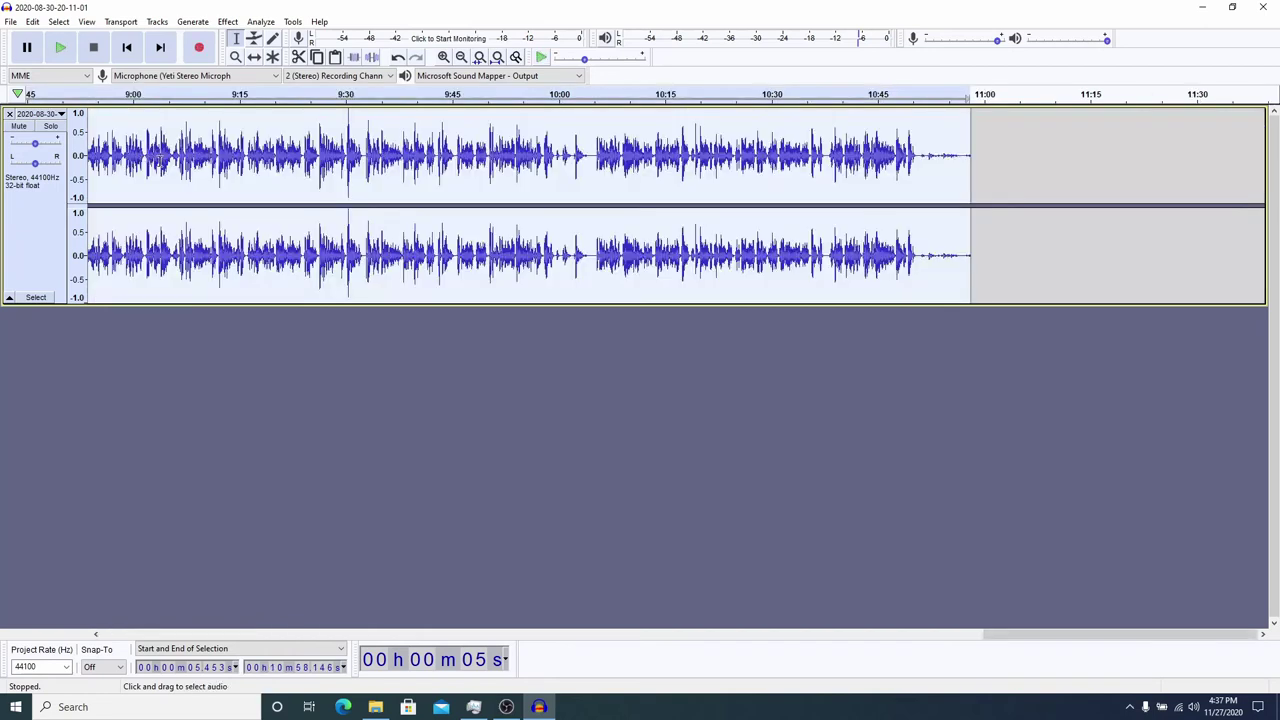
click(291, 21)
mouse_move(207, 24)
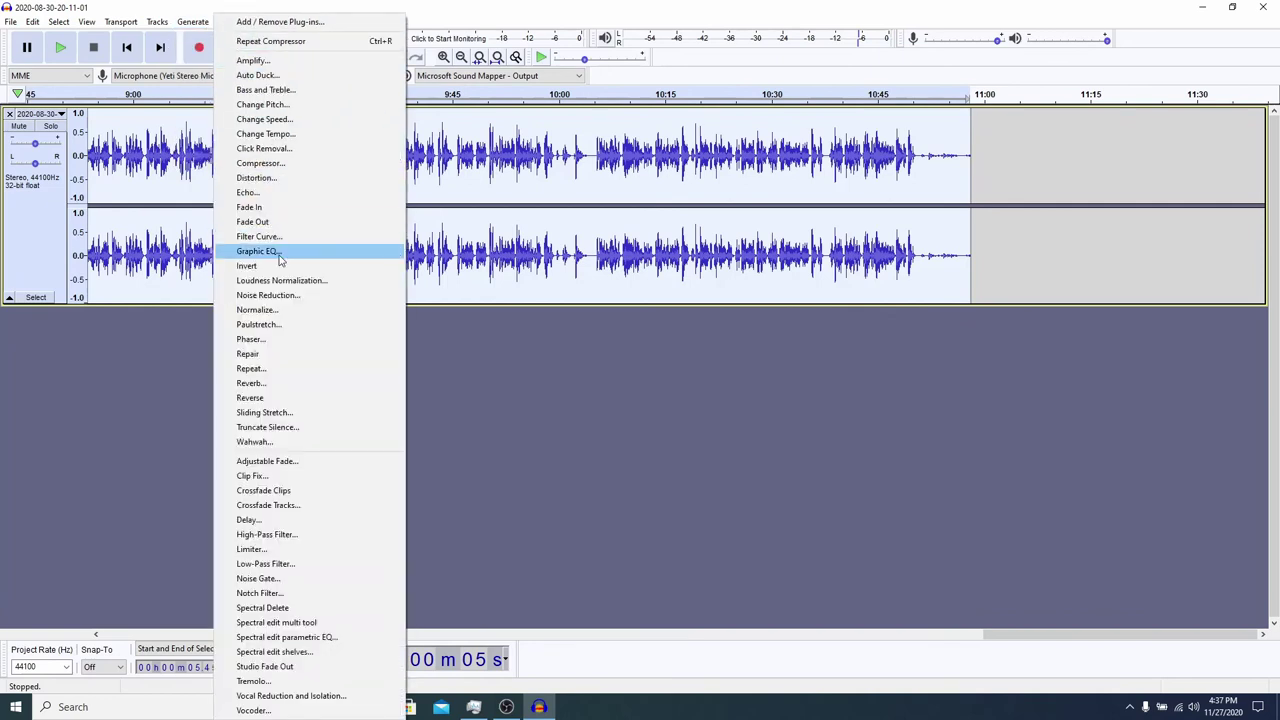
click(282, 306)
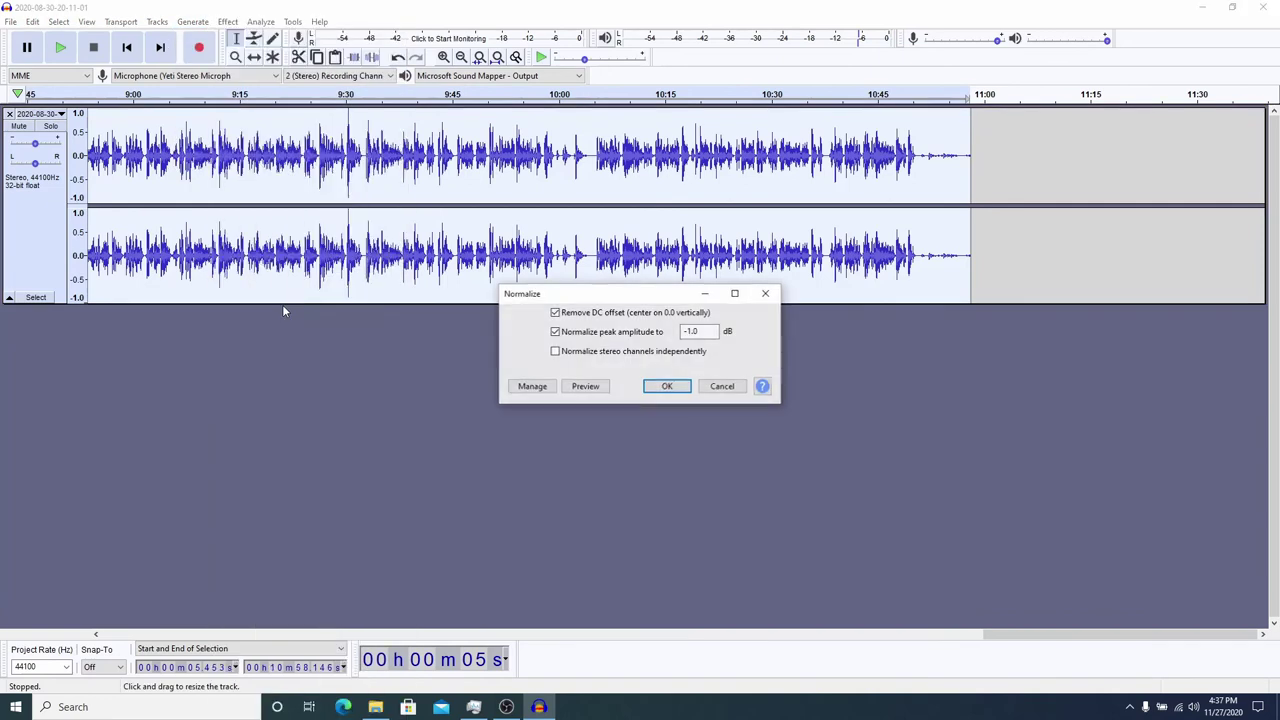
click(667, 388)
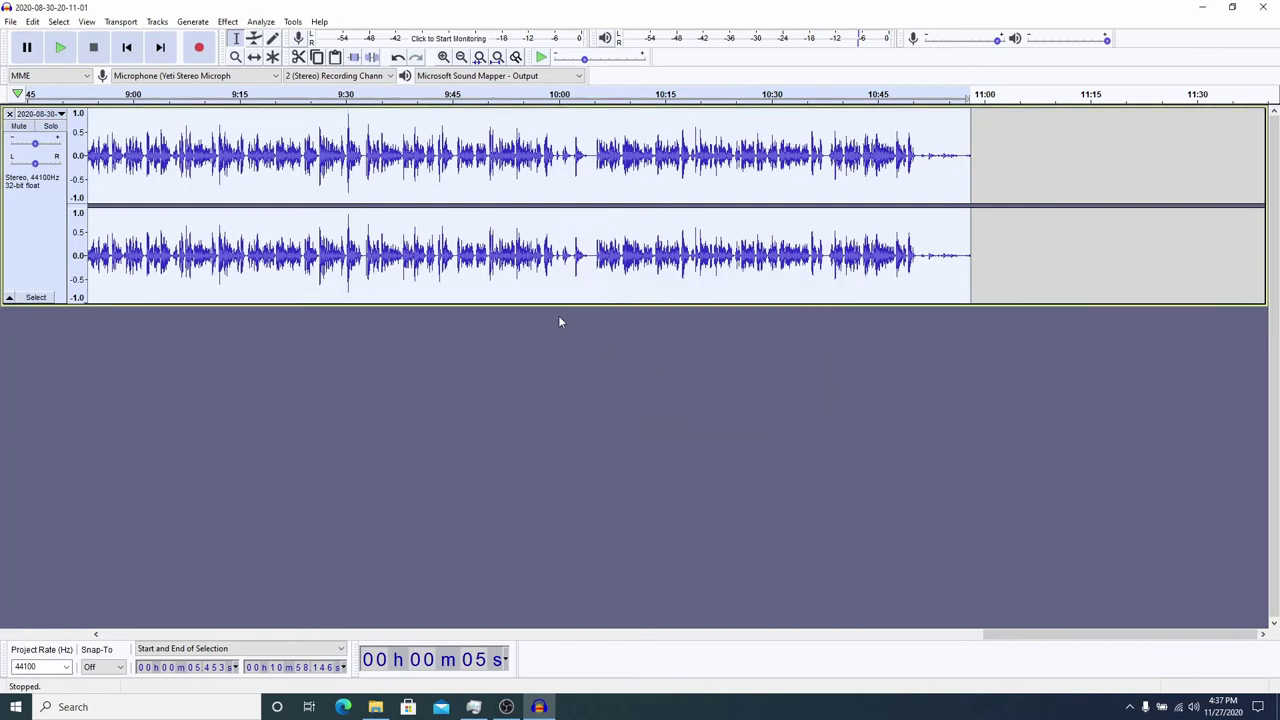
Amplify the selected audio by 1.0 dB to a new peak amplitude of 0.0 dB, without allowing clipping
click(226, 25)
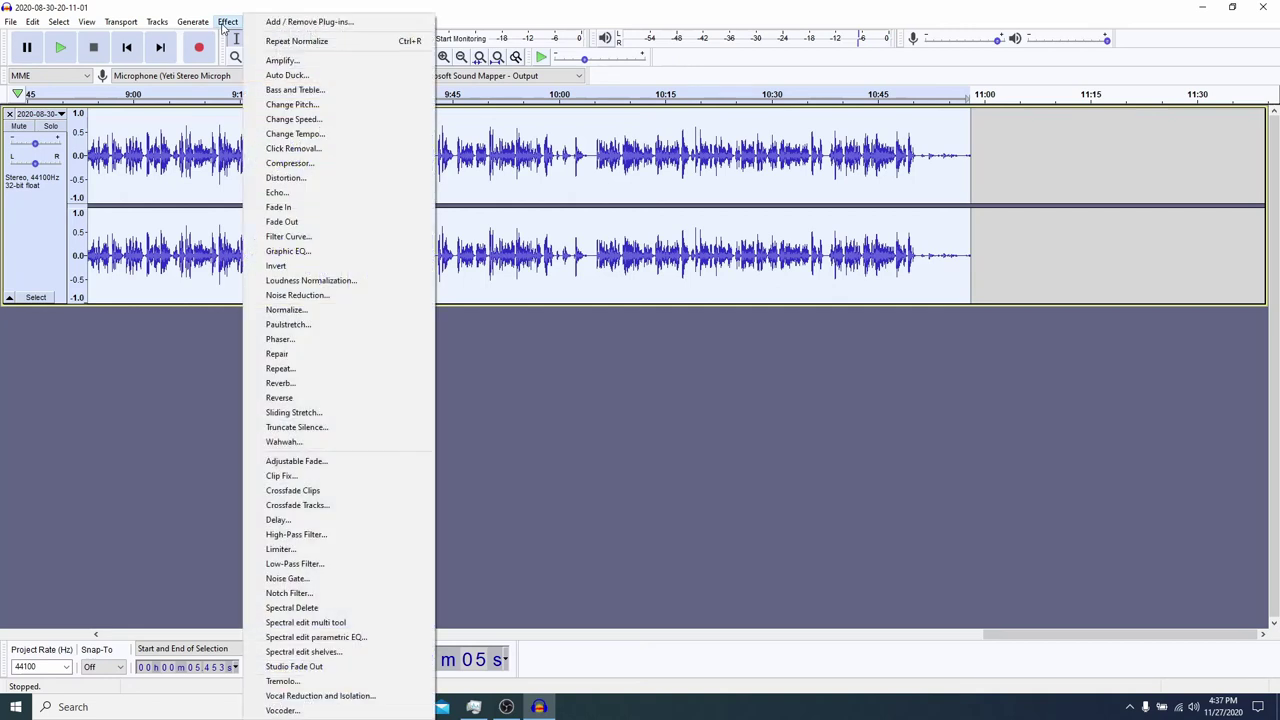
click(300, 63)
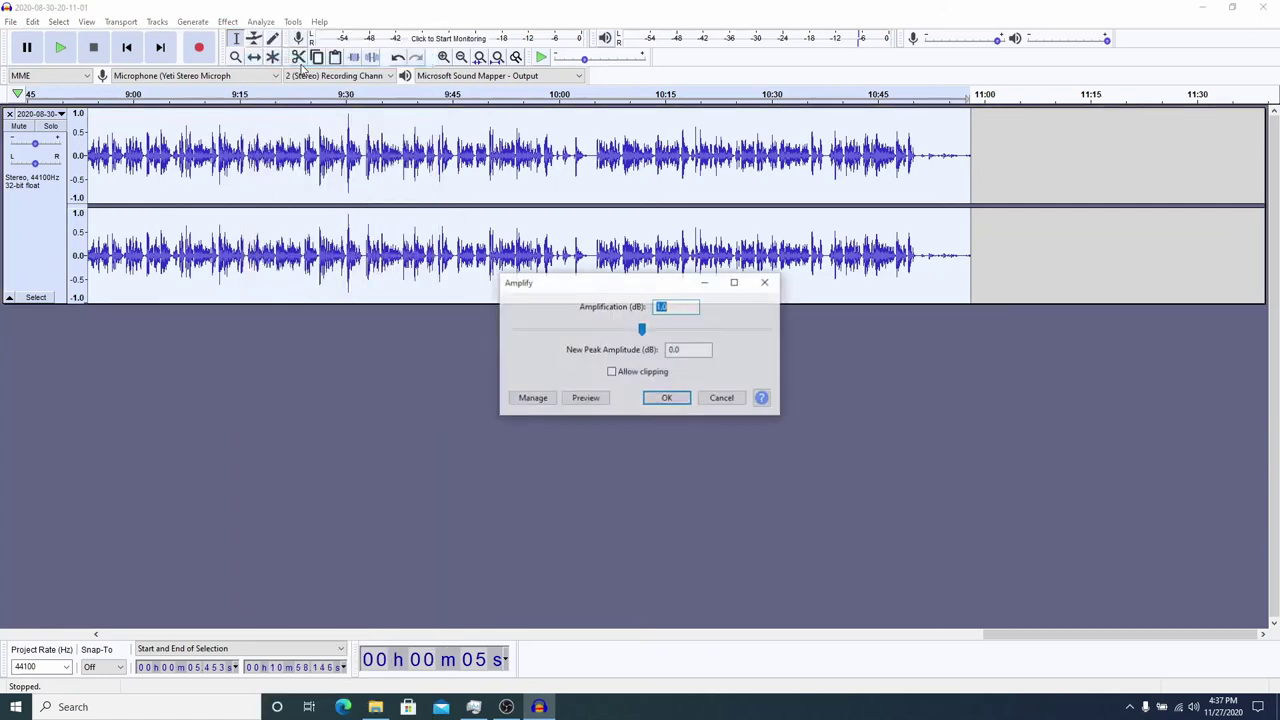
click(667, 397)
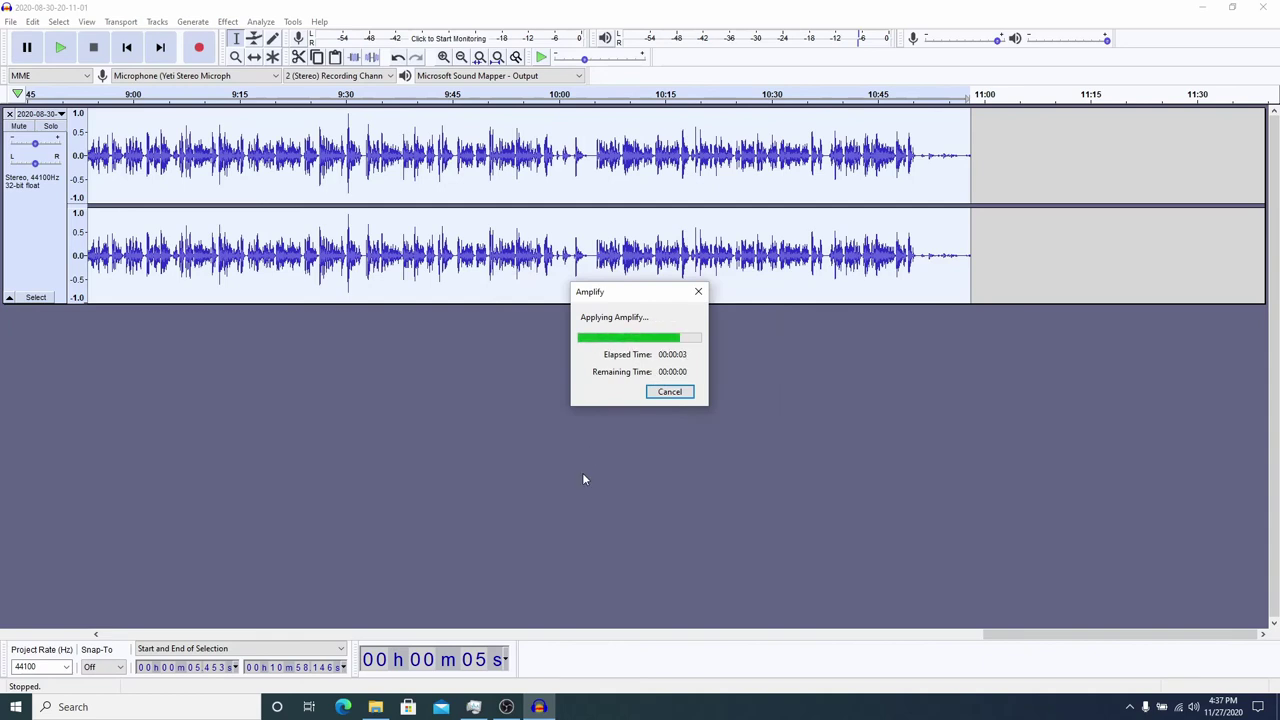
Step back to before the main section's compression, play that version from about 6.3 s, and redo the undone effects
drag(1004, 634, 80, 636)
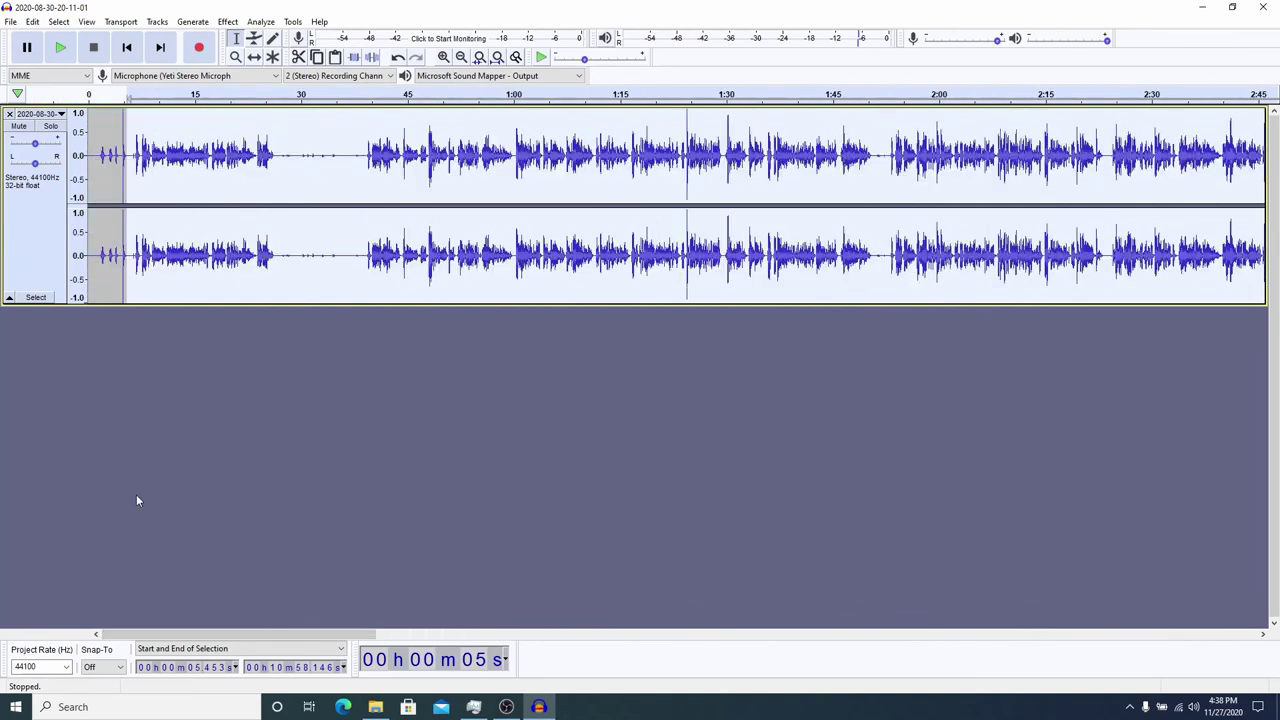
click(129, 159)
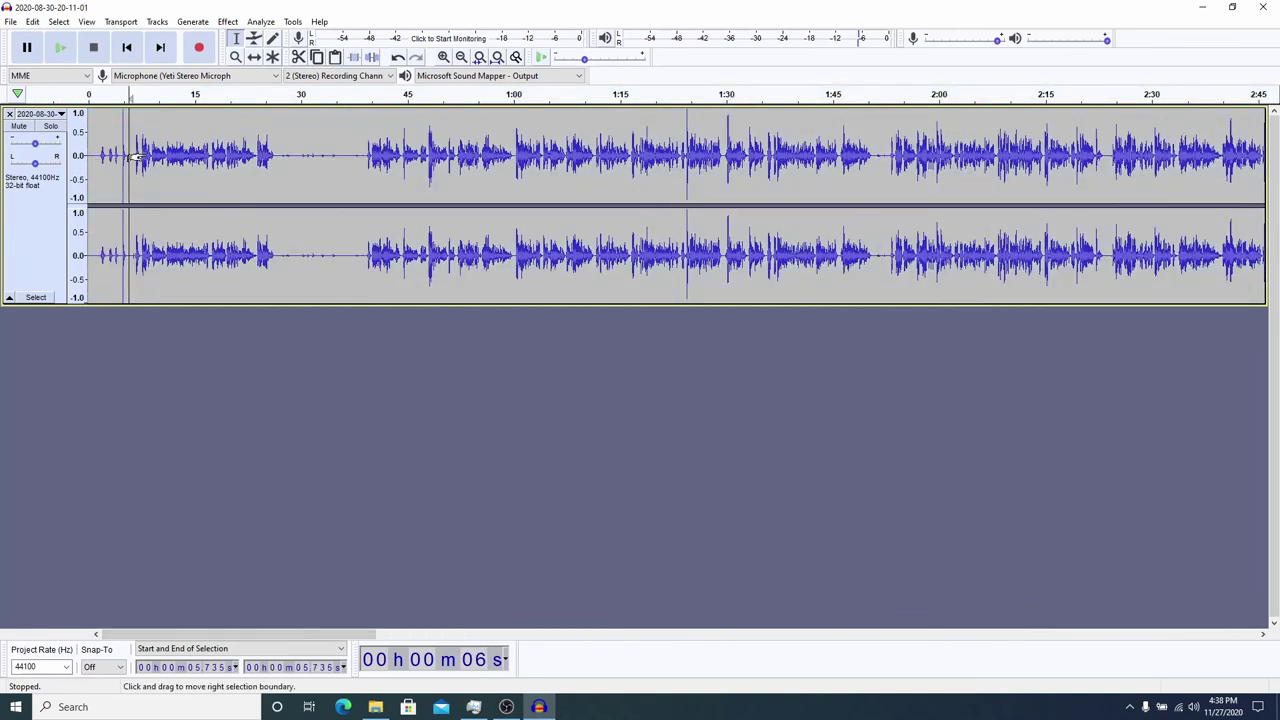
click(134, 157)
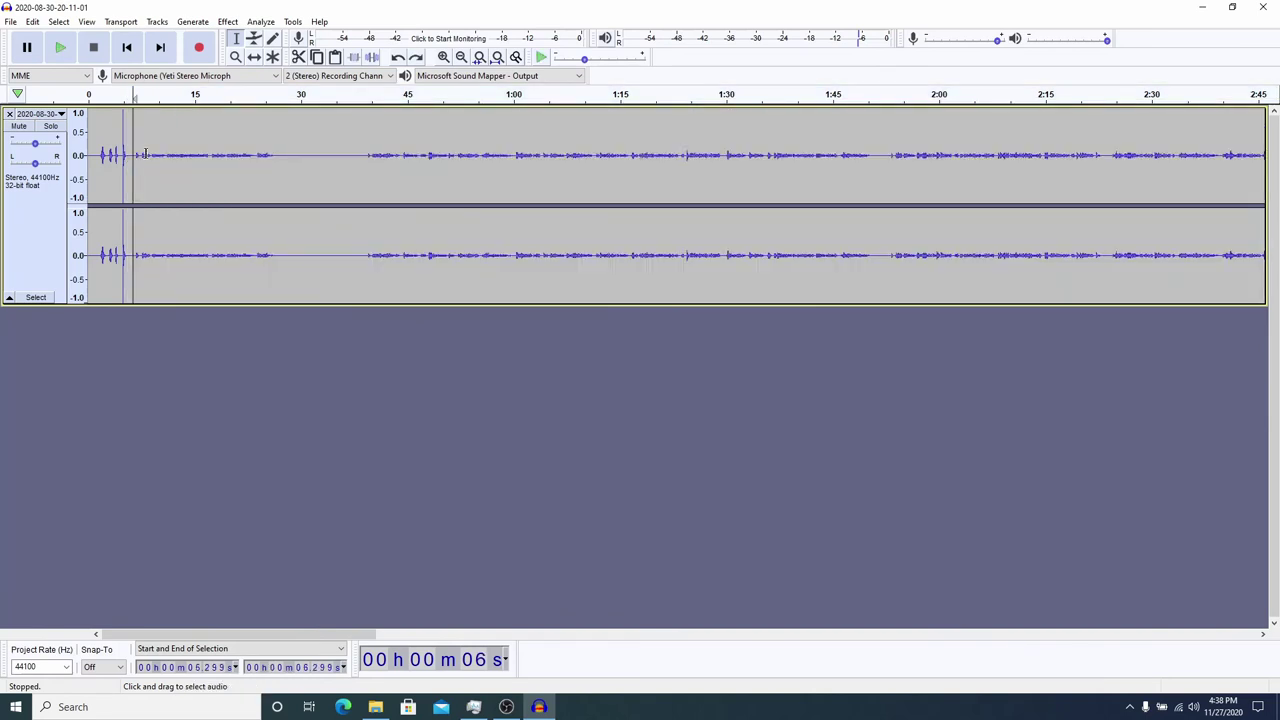
key(space)
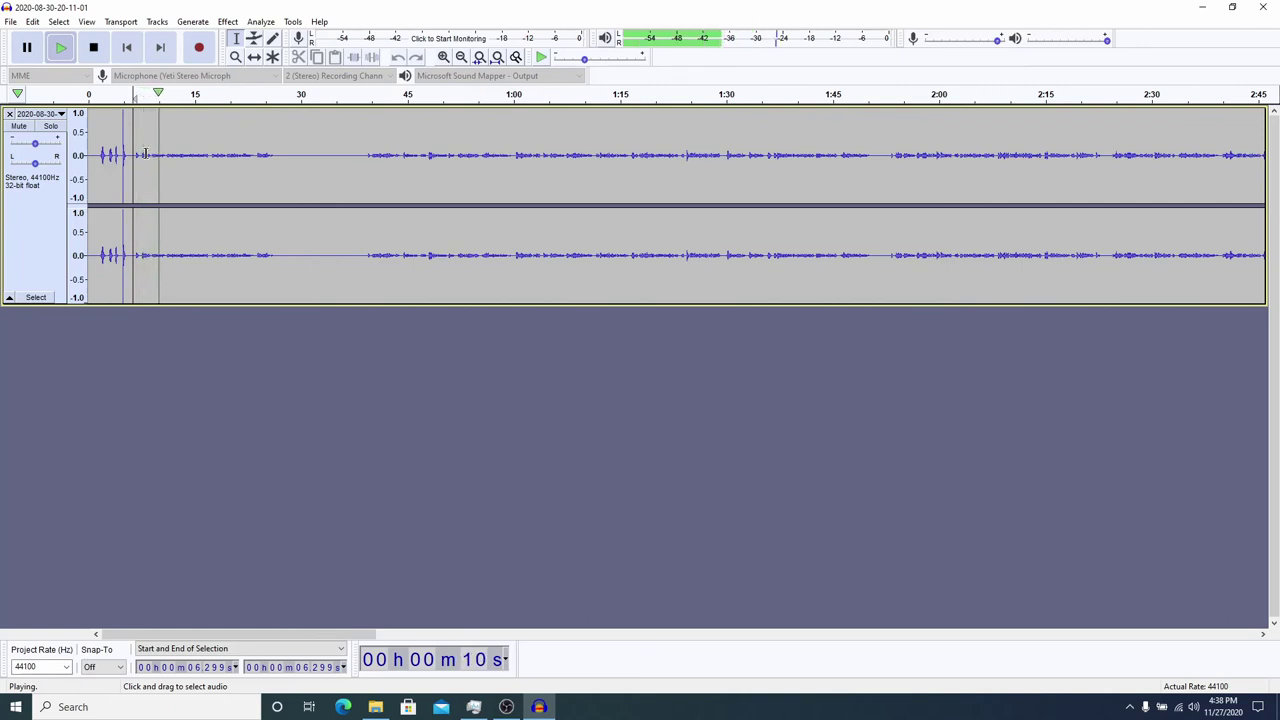
key(space)
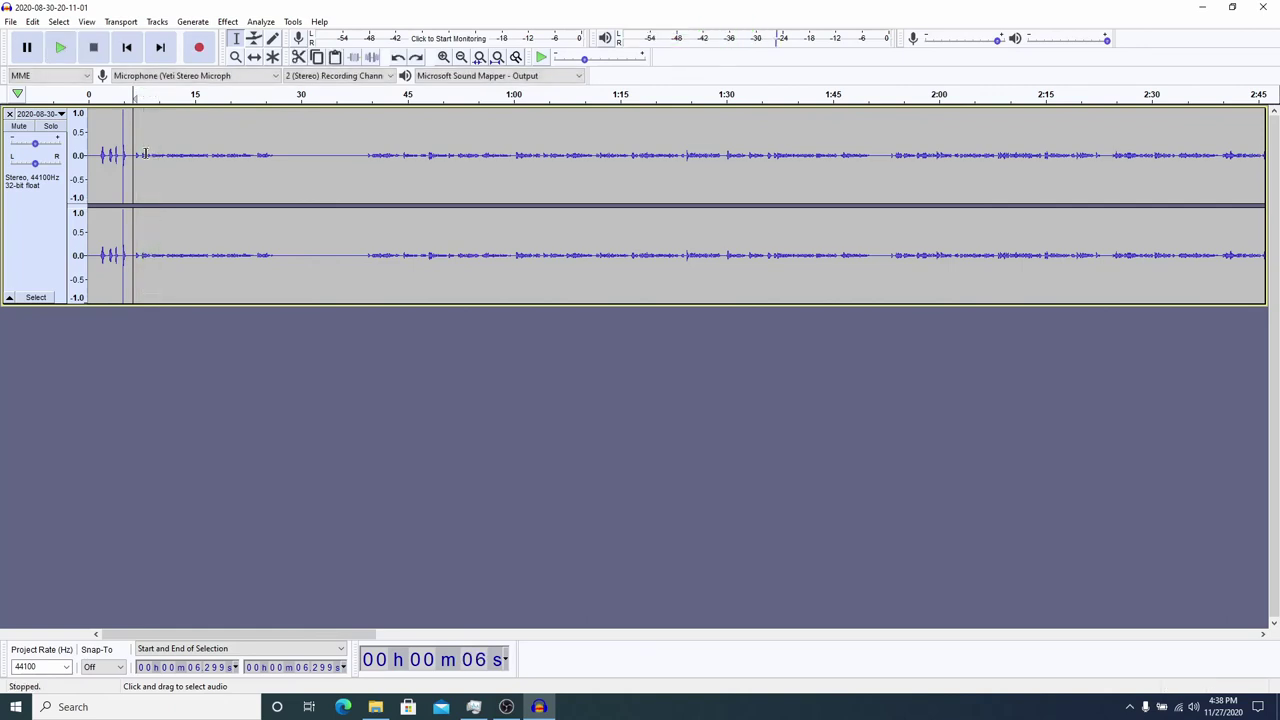
double_click(152, 153)
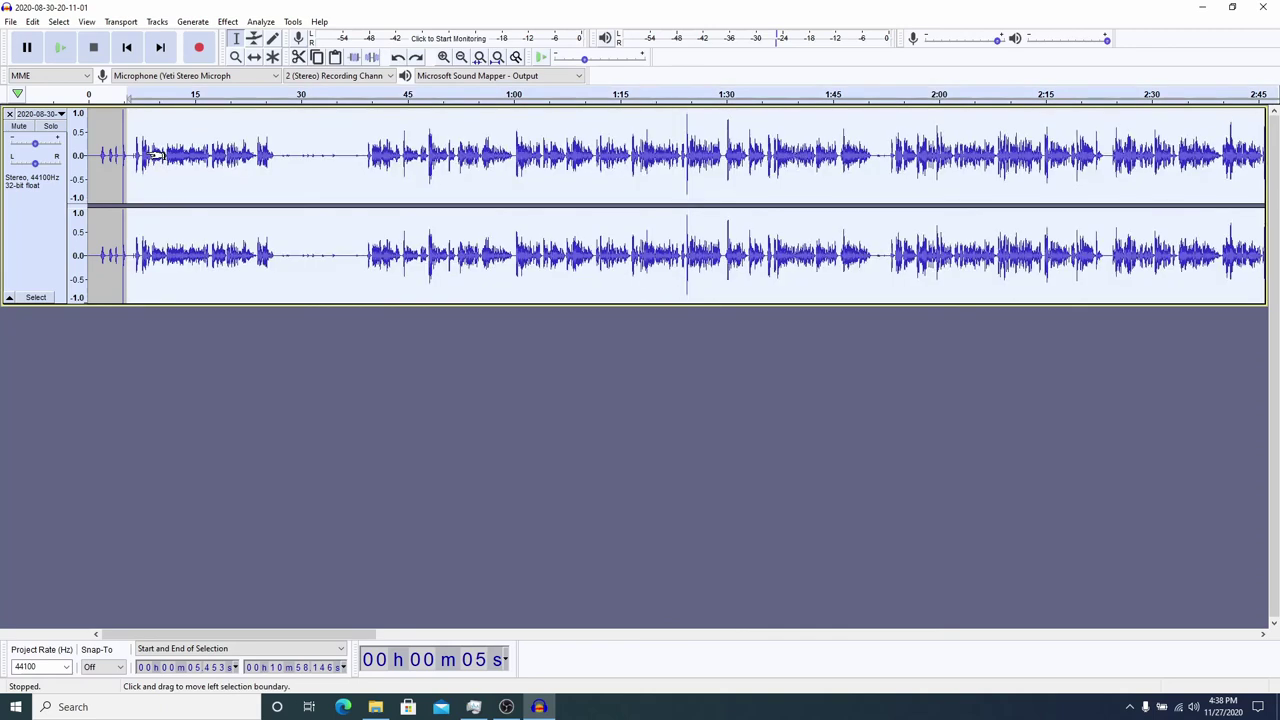
Play the fully processed audio from about 5.7 s for comparison and stop playback
click(130, 156)
key(space)
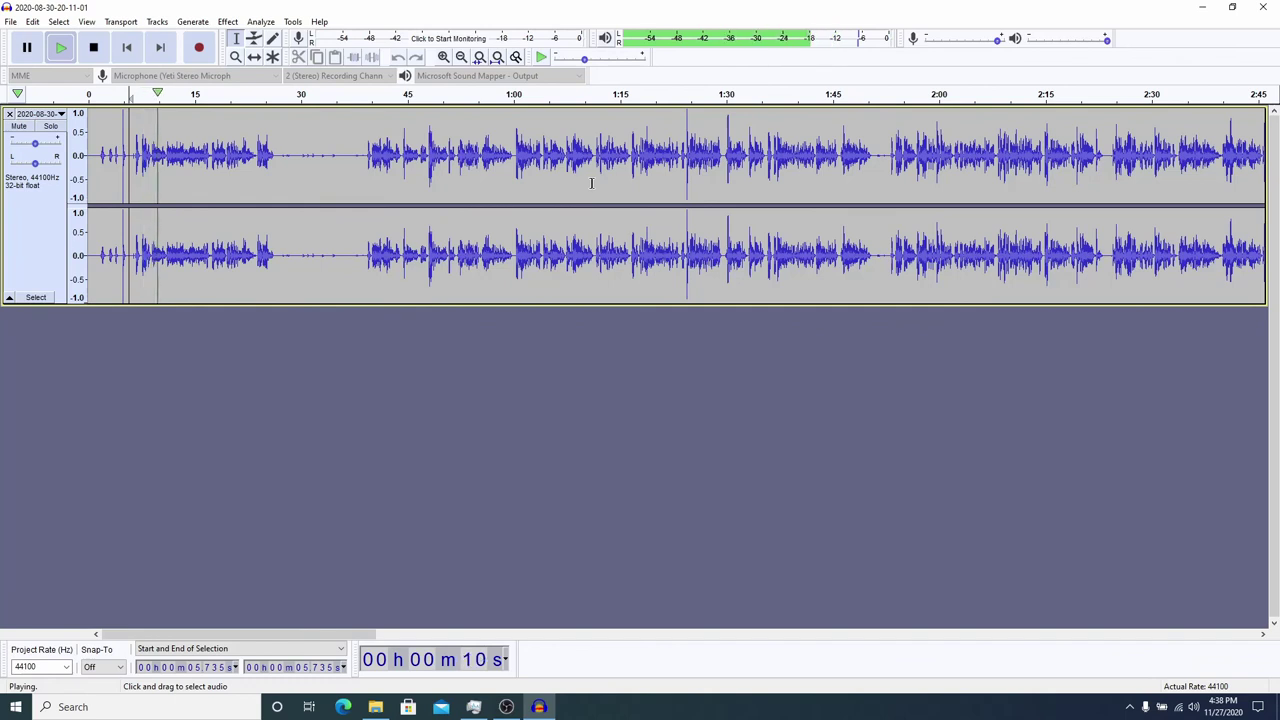
key(space)
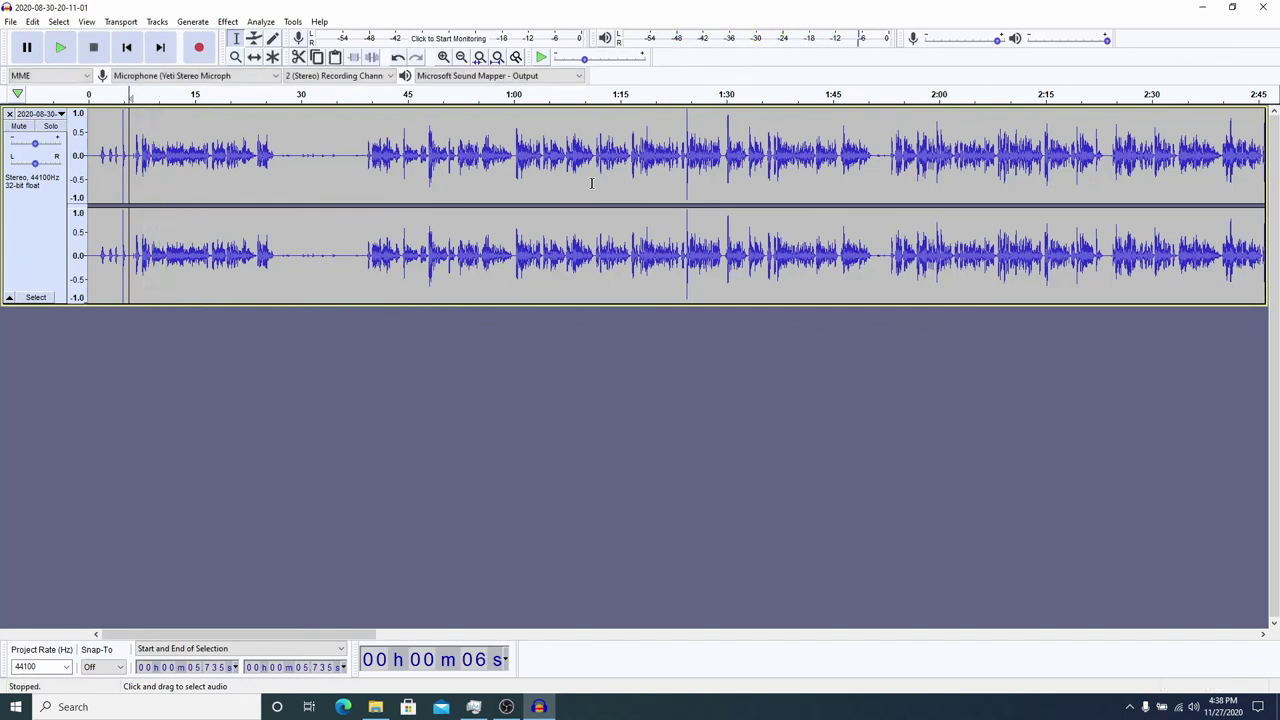